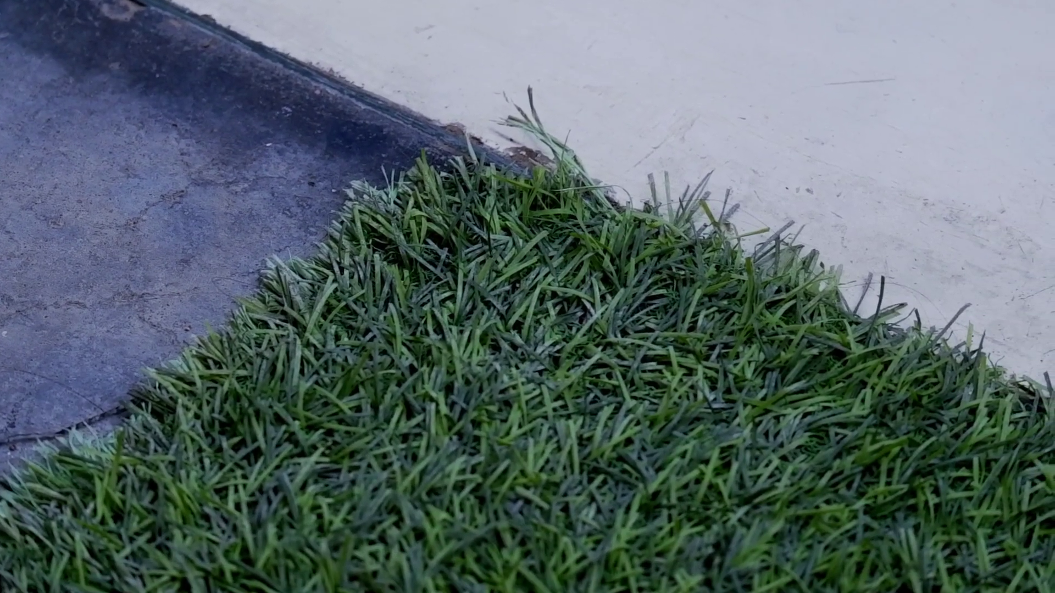
mouse_move(632, 387)
mouse_down()
mouse_move(657, 386)
mouse_move(632, 386)
mouse_up()
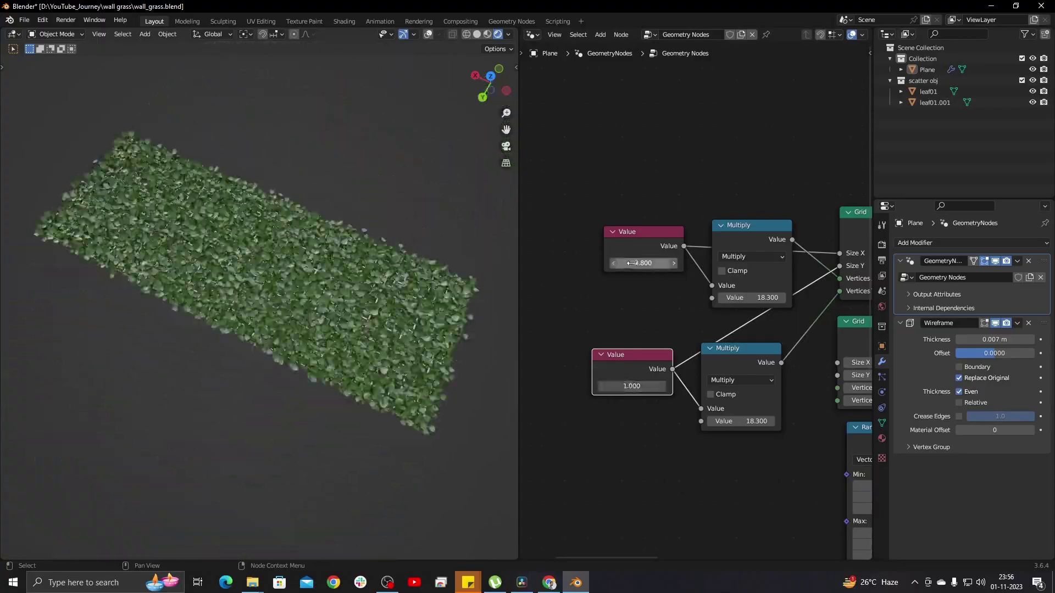
drag(644, 263, 637, 263)
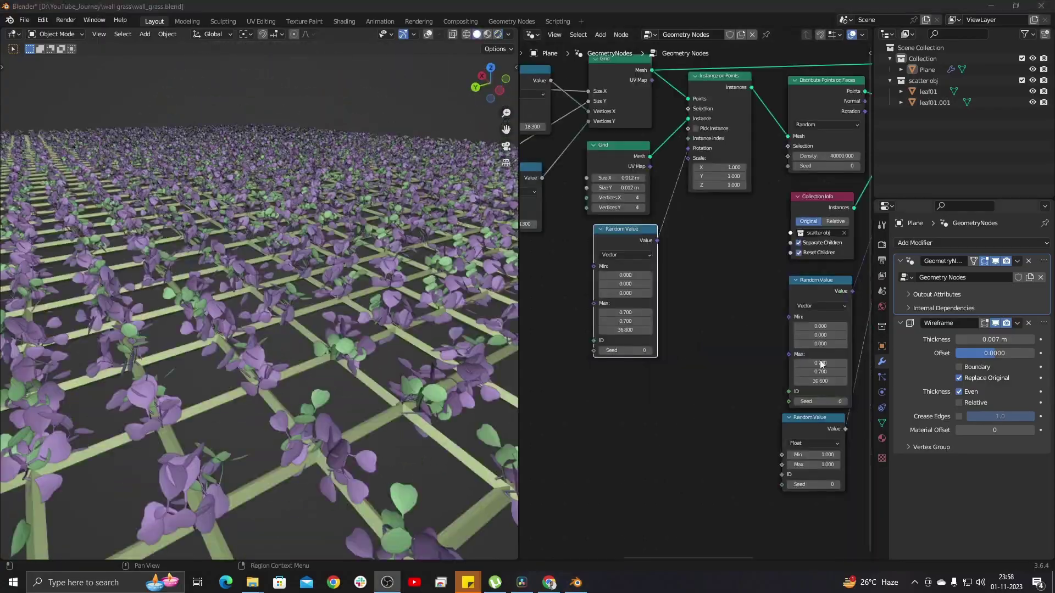
drag(622, 331, 651, 331)
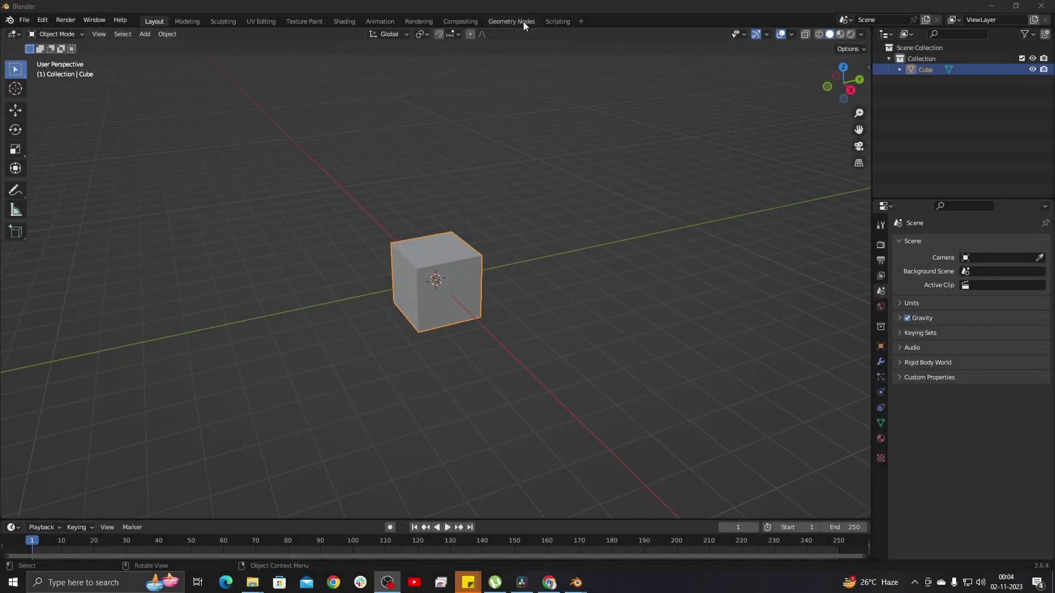
click(522, 21)
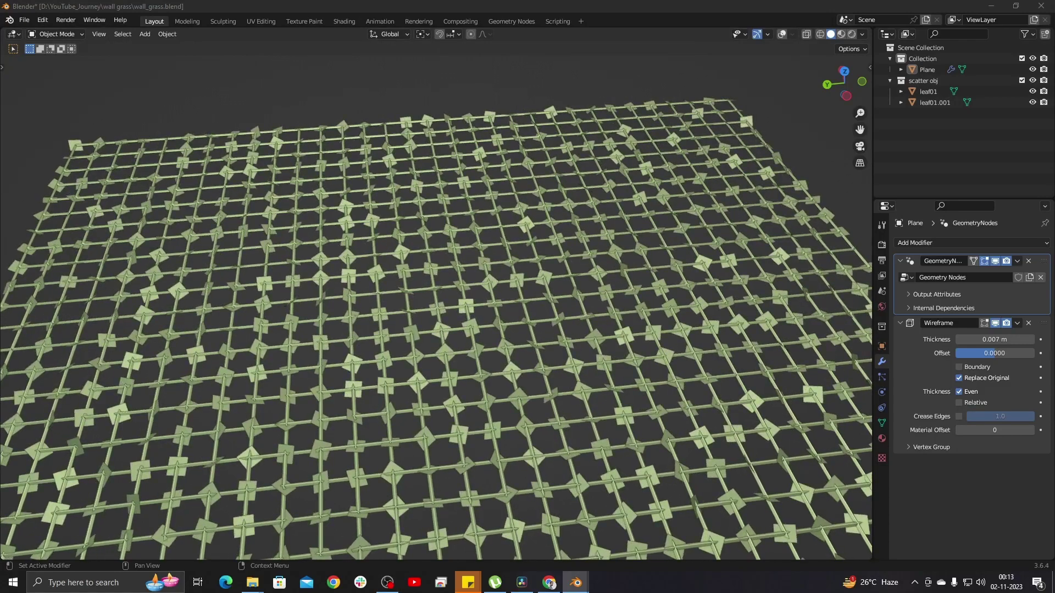
key(alt+Tab)
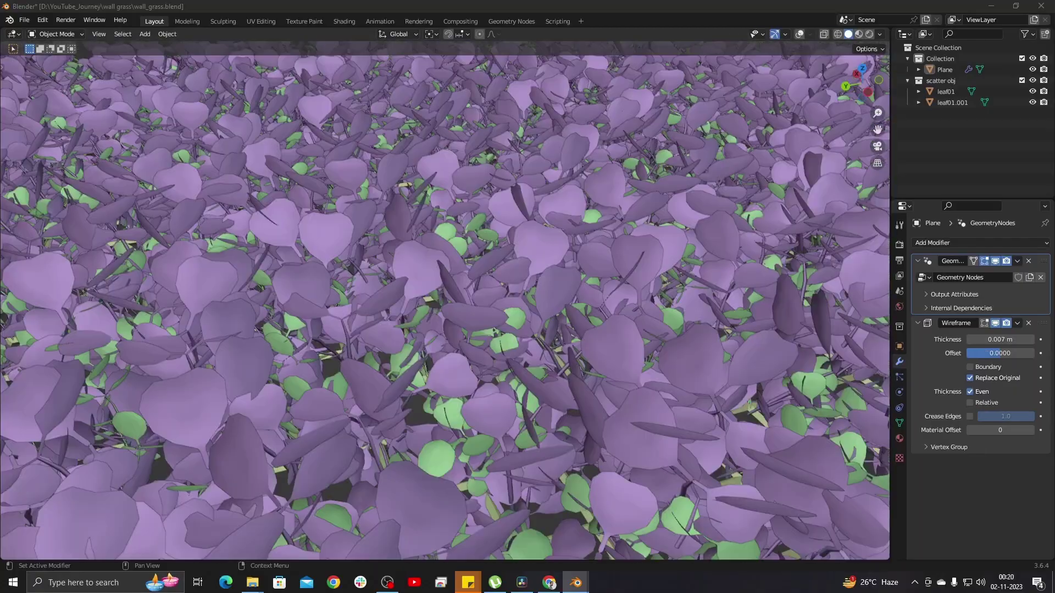
scroll(503, 266, down, 10)
middle_drag(504, 266, 452, 276)
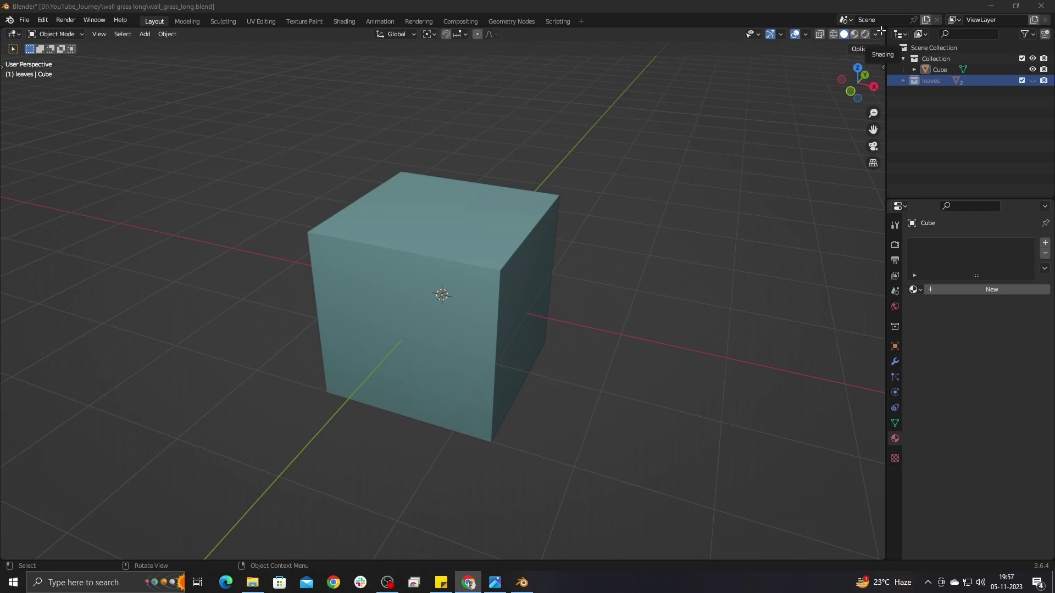
- Split the 3D viewport, turn the new area into a Geometry Node Editor and create a new node tree on the cube
drag(881, 31, 464, 165)
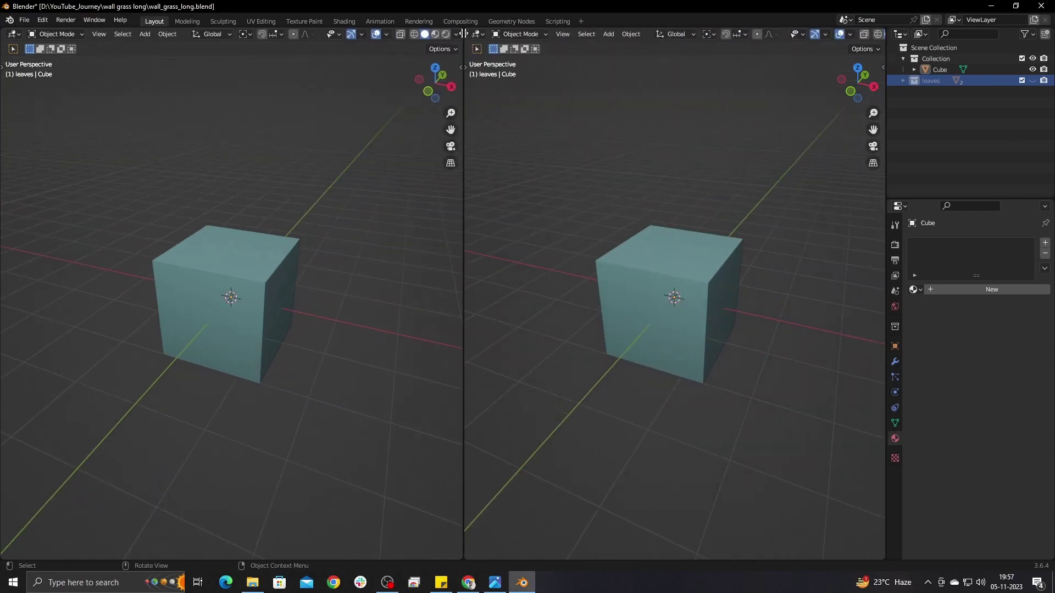
click(477, 34)
click(511, 126)
click(655, 34)
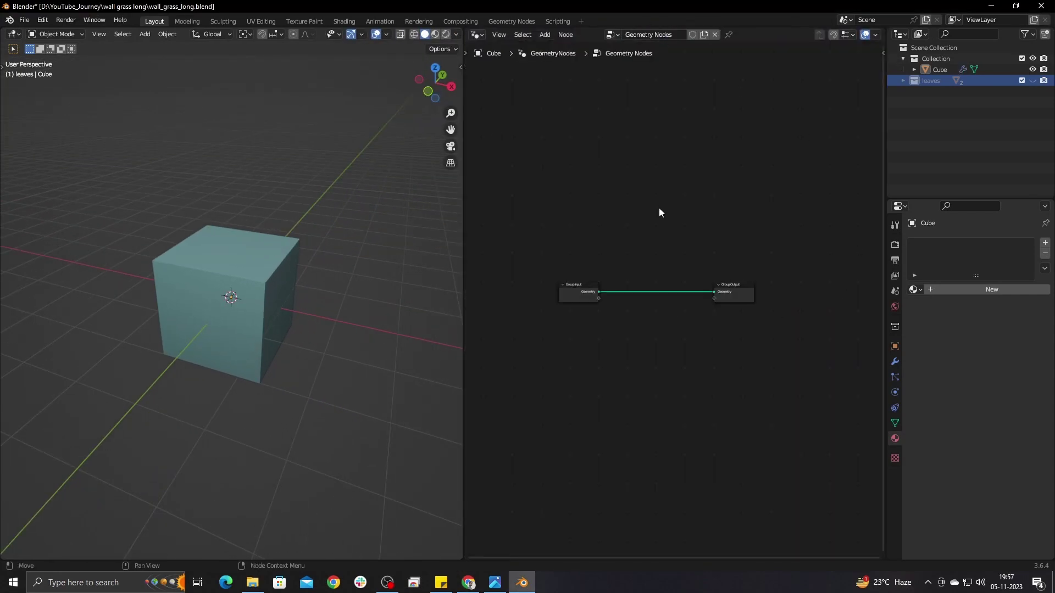
- Add a Grid node and connect its Mesh output to the Group Output geometry
key(shift+a)
text(grid)
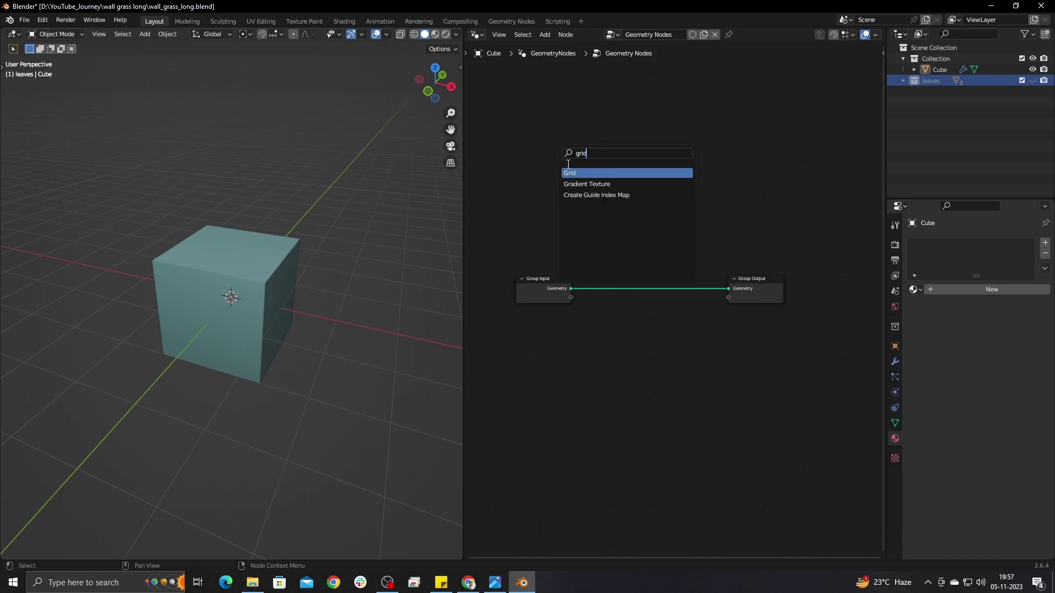
click(573, 173)
click(536, 213)
drag(571, 203, 728, 288)
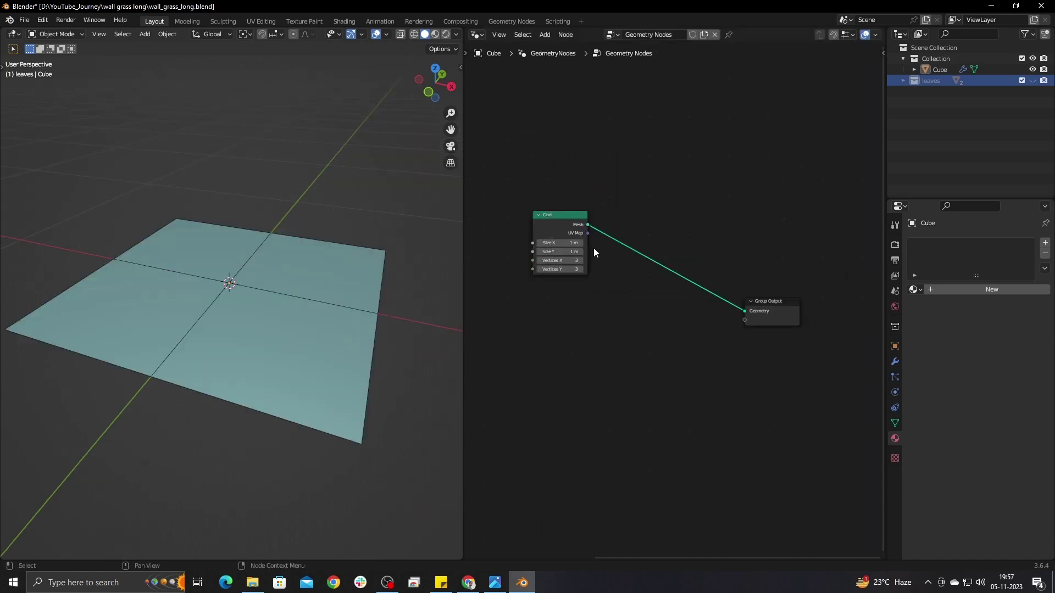
- Set the Grid node's Vertices X and Vertices Y to 20
drag(568, 261, 568, 269)
text(20)
key(Return)
- Add a Wireframe modifier to the cube object and set its thickness to 0.01 m
click(894, 361)
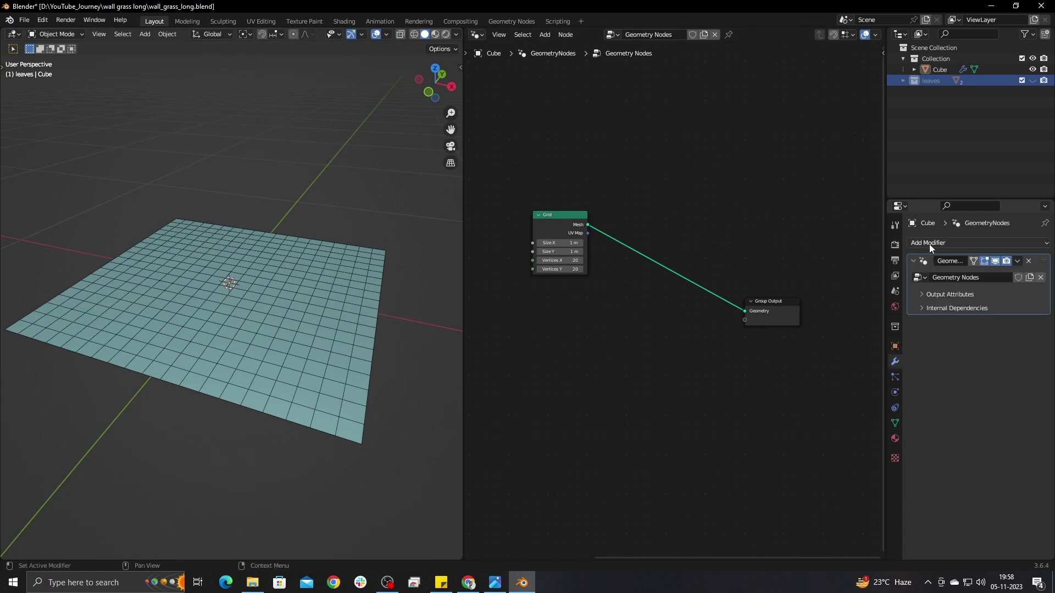
click(929, 244)
click(808, 490)
click(969, 340)
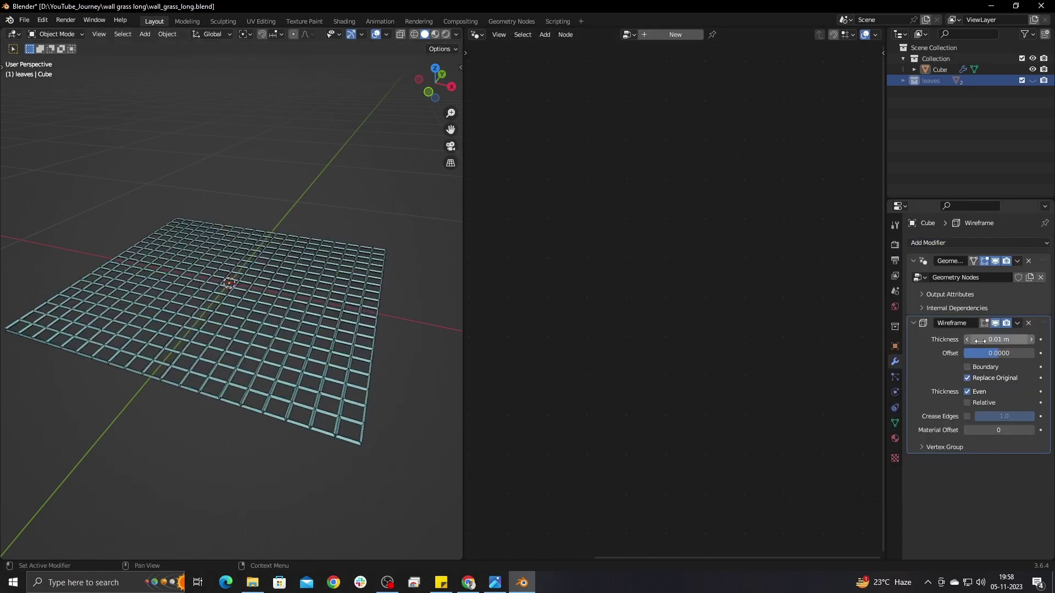
middle_drag(365, 322, 364, 331)
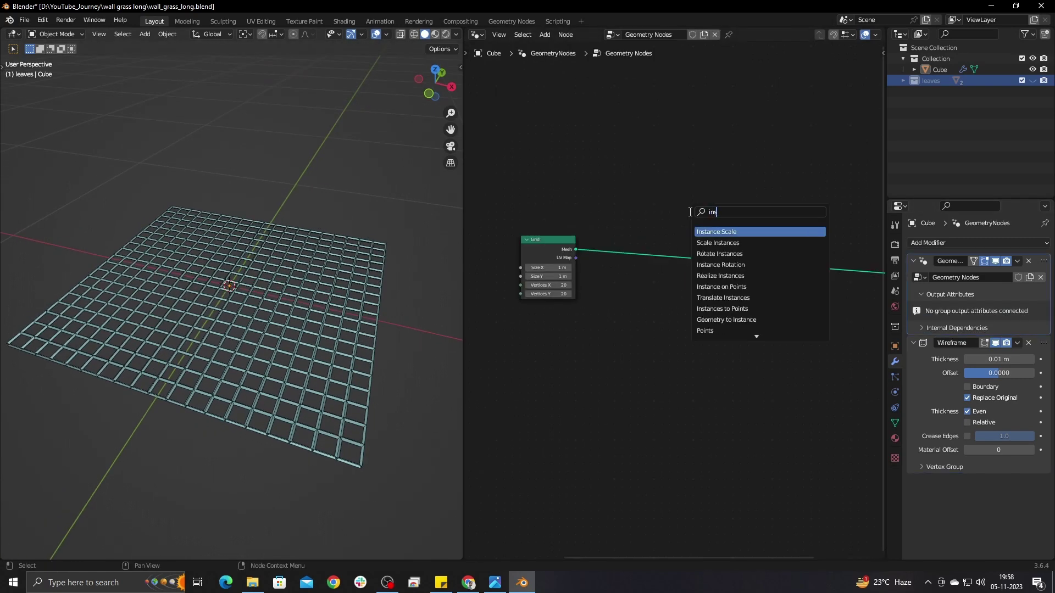
- Insert an Instance on Points node between the Grid node and the Group Output
text(ta)
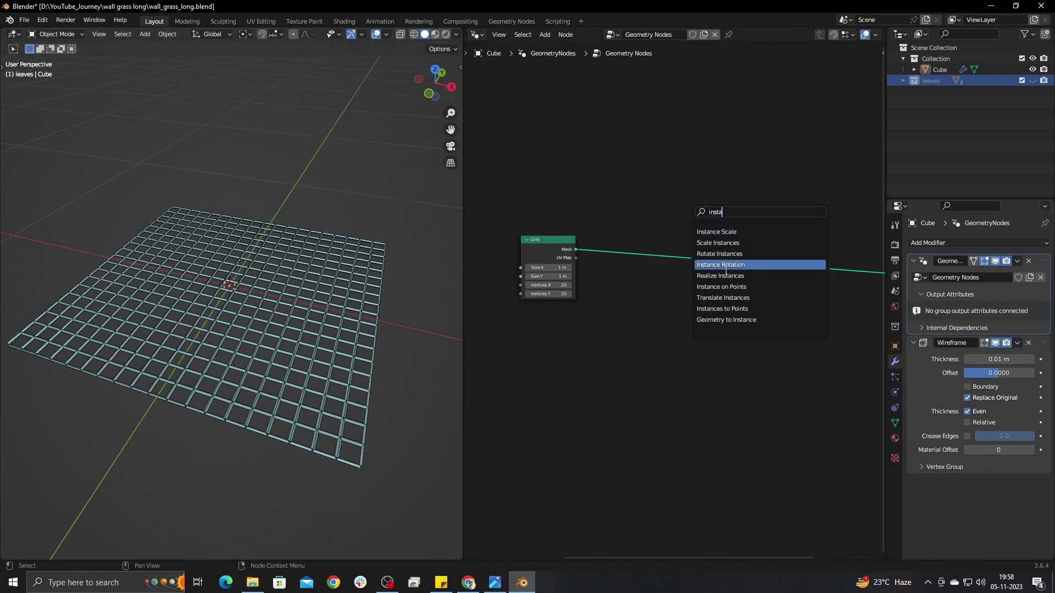
click(739, 287)
click(683, 307)
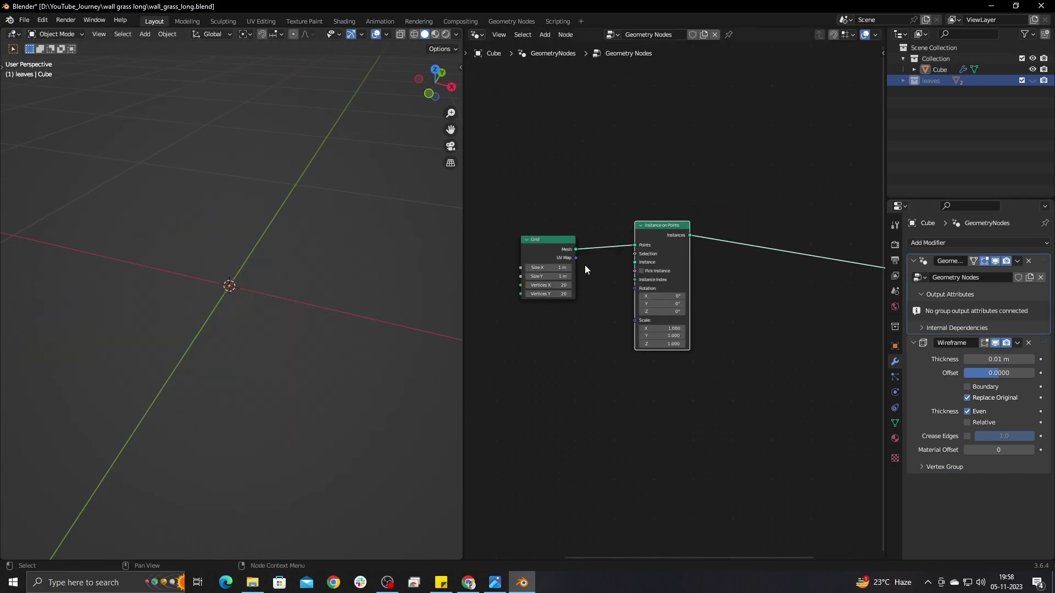
- Duplicate the Grid node with both sizes at 0.02 m and 2 vertices per axis, and connect its mesh to the Instance input
click(558, 242)
key(shift+d)
click(555, 310)
drag(553, 335, 554, 345)
text(.2)
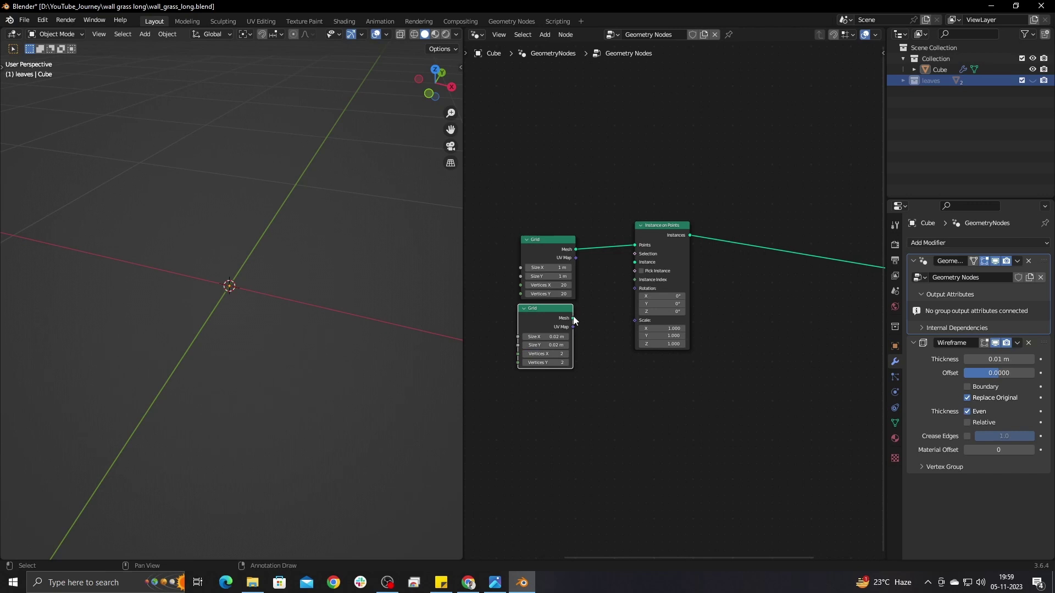
drag(573, 318, 631, 268)
drag(558, 245, 554, 232)
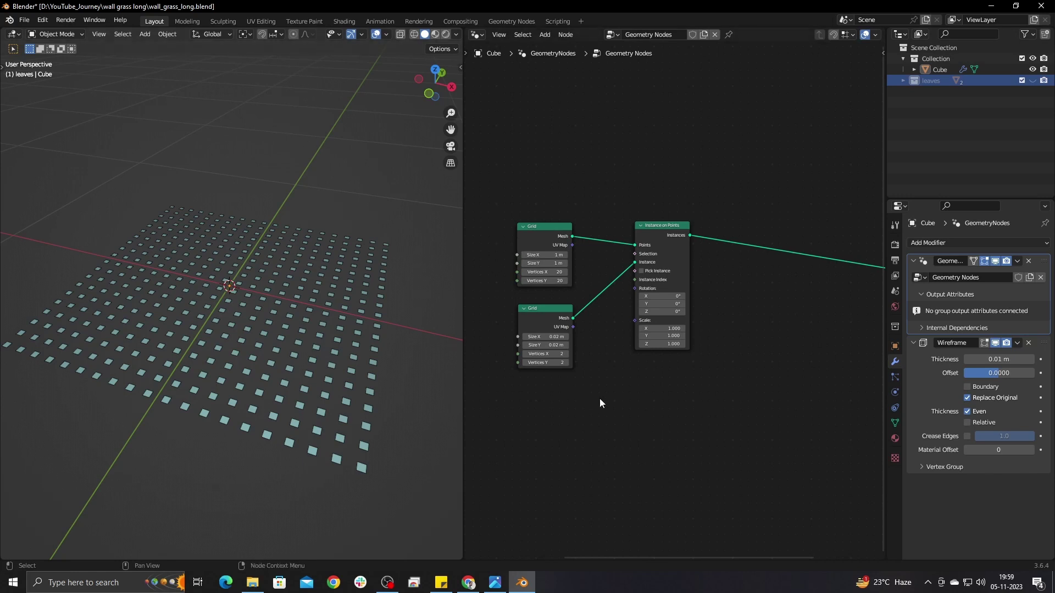
- Add a Join Geometry node before the output to combine the original grid mesh with the instances
key(shift+a)
text(joi)
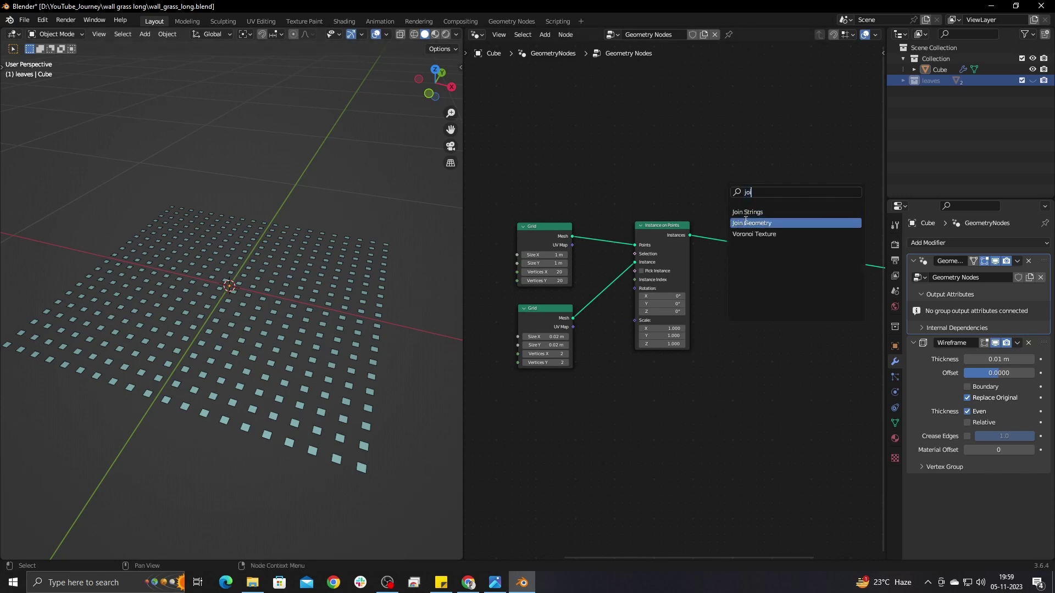
click(752, 223)
click(827, 240)
drag(828, 241, 840, 174)
drag(572, 237, 554, 204)
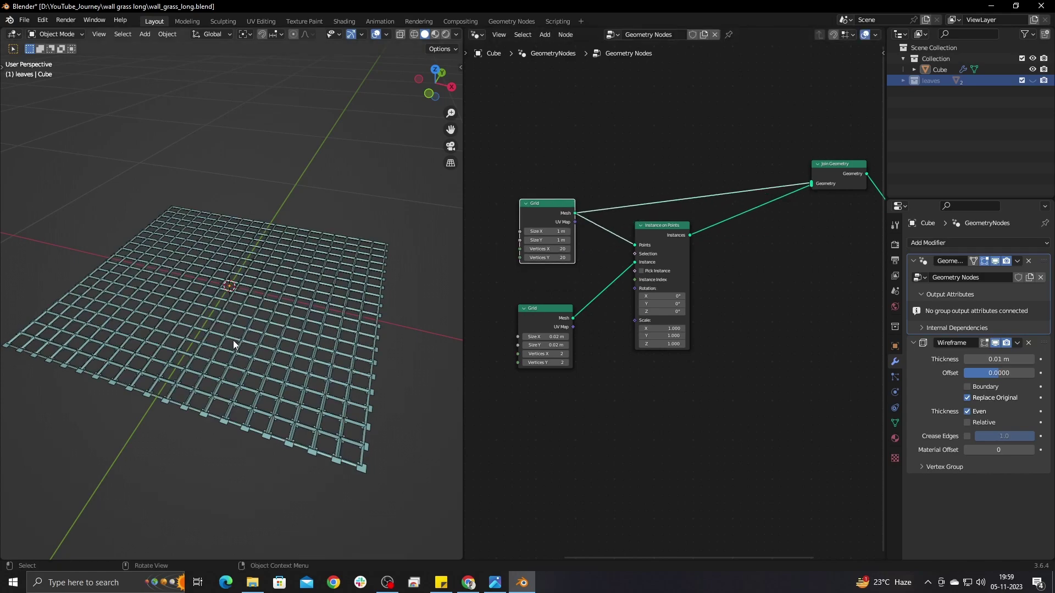
- Inspect the leaf plant, and restore the split layout with the leaves collection hidden and the grid's collection visible
scroll(233, 341, up, 3)
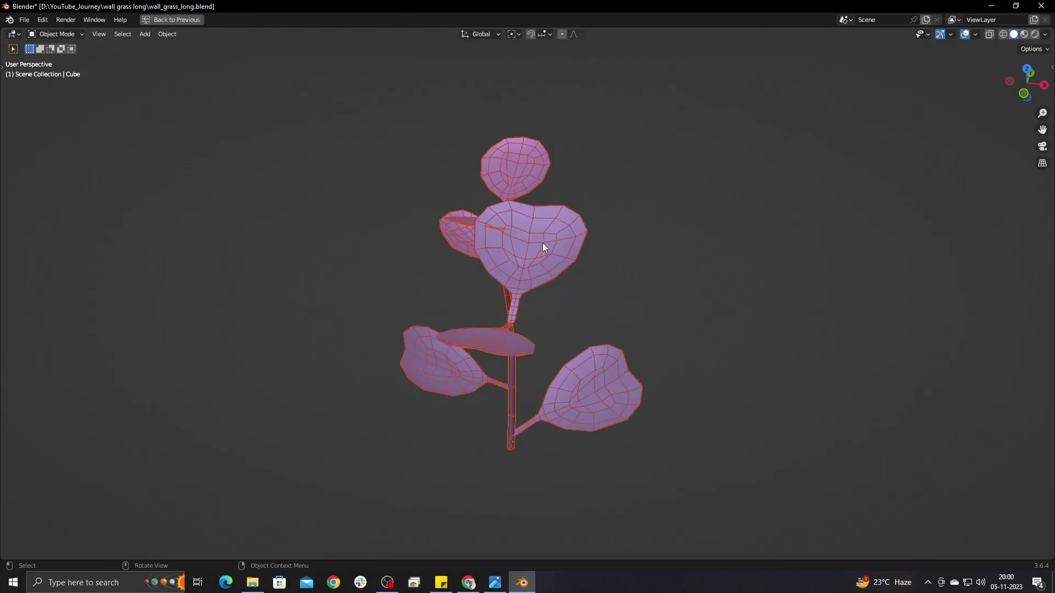
scroll(544, 247, down, 5)
middle_drag(628, 273, 660, 300)
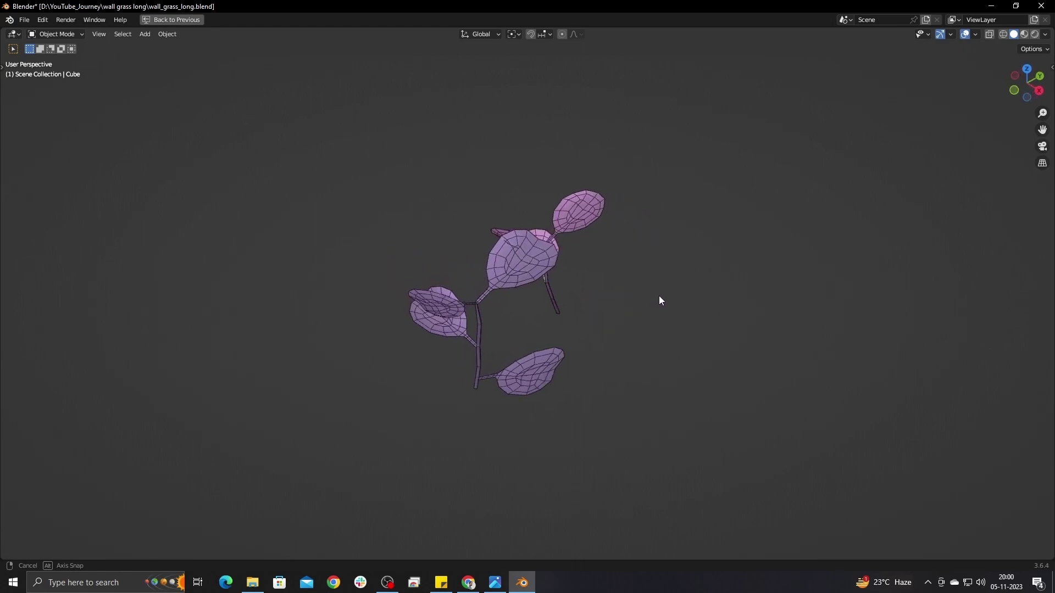
key(ctrl+space)
click(1034, 82)
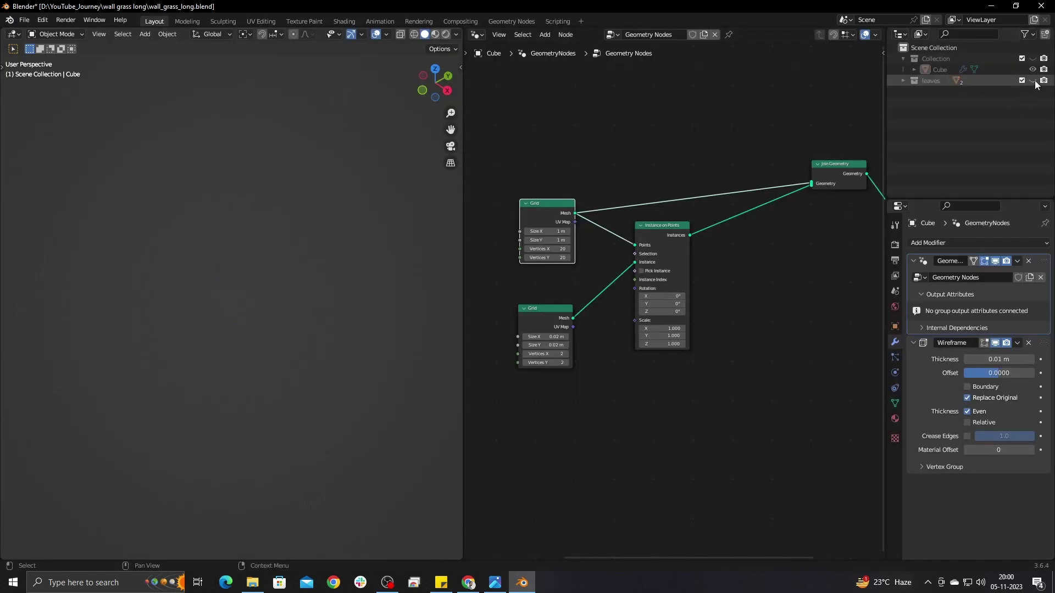
click(1033, 58)
- Insert a Distribute Points on Faces node between Instance on Points and Join Geometry, and set its density to 40000
key(shift+a)
text(distr)
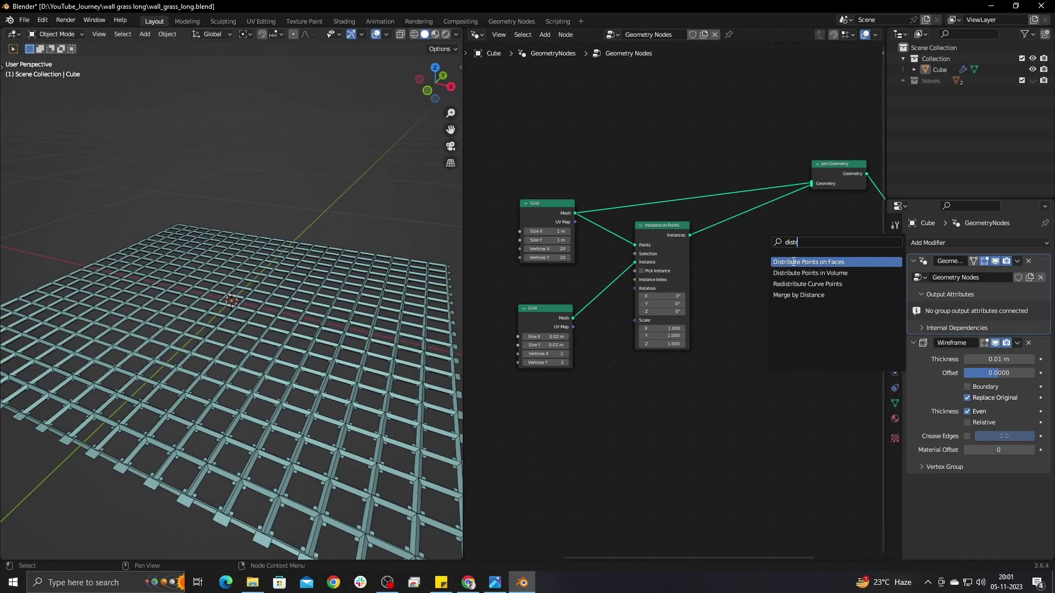
click(793, 262)
click(727, 250)
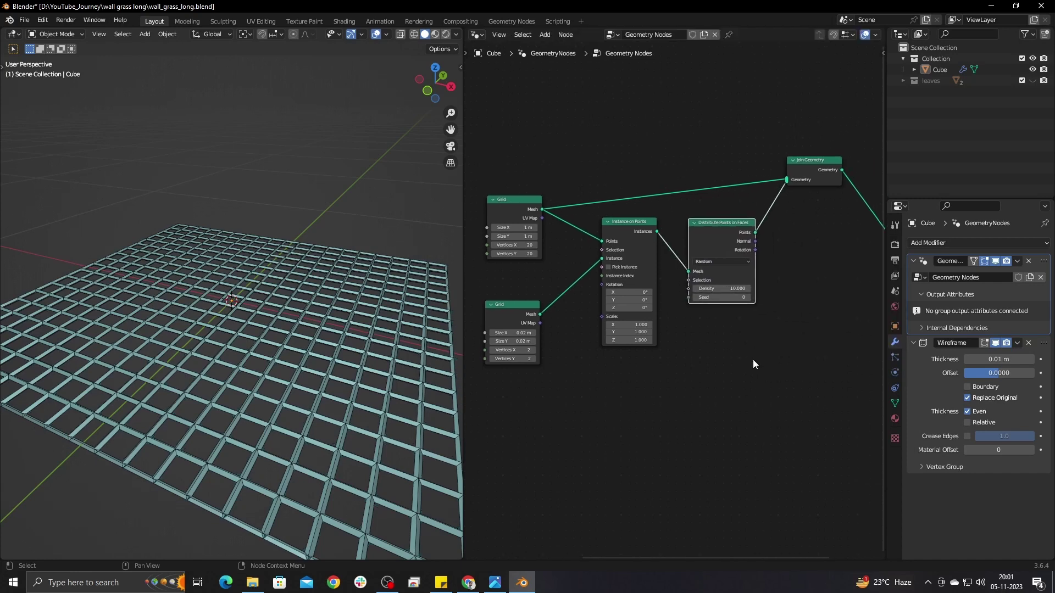
click(717, 289)
text(40)
key(Return)
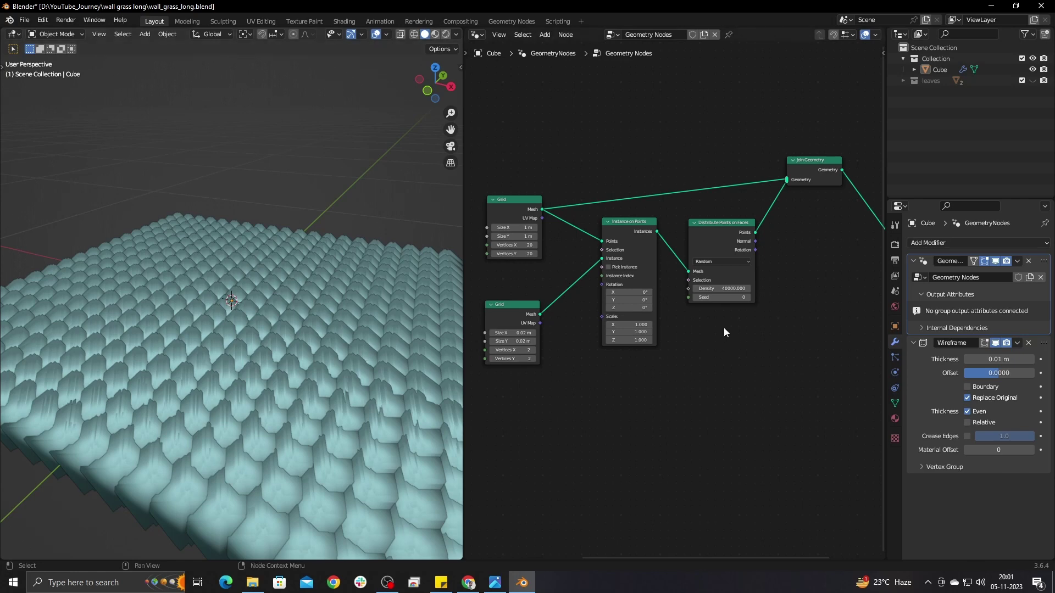
- Insert a second Instance on Points node between Distribute Points on Faces and Join Geometry, and widen the node editor
drag(658, 227, 802, 219)
middle_drag(783, 215, 751, 217)
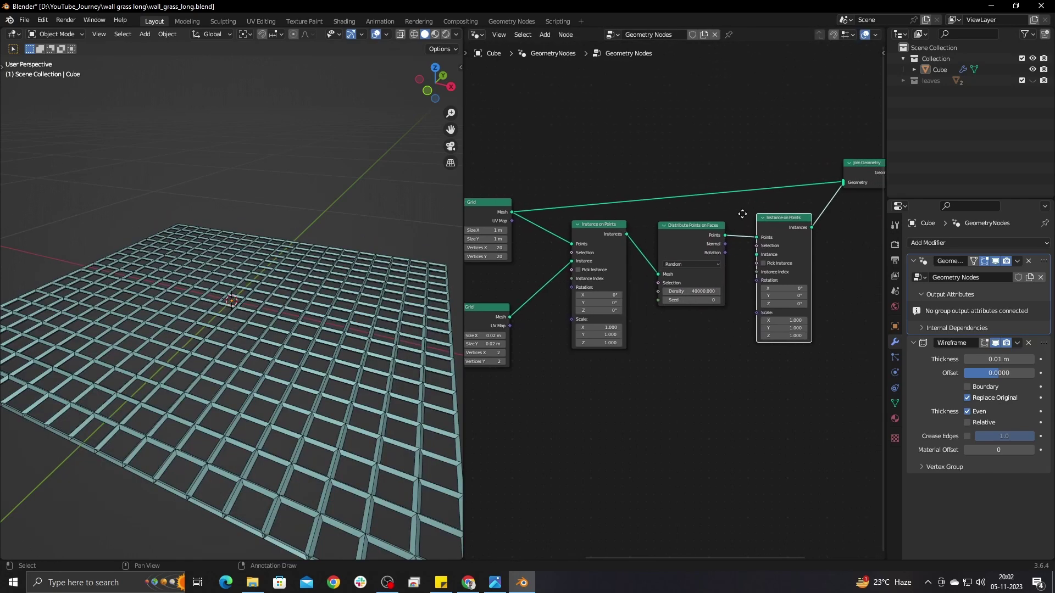
drag(462, 182, 397, 189)
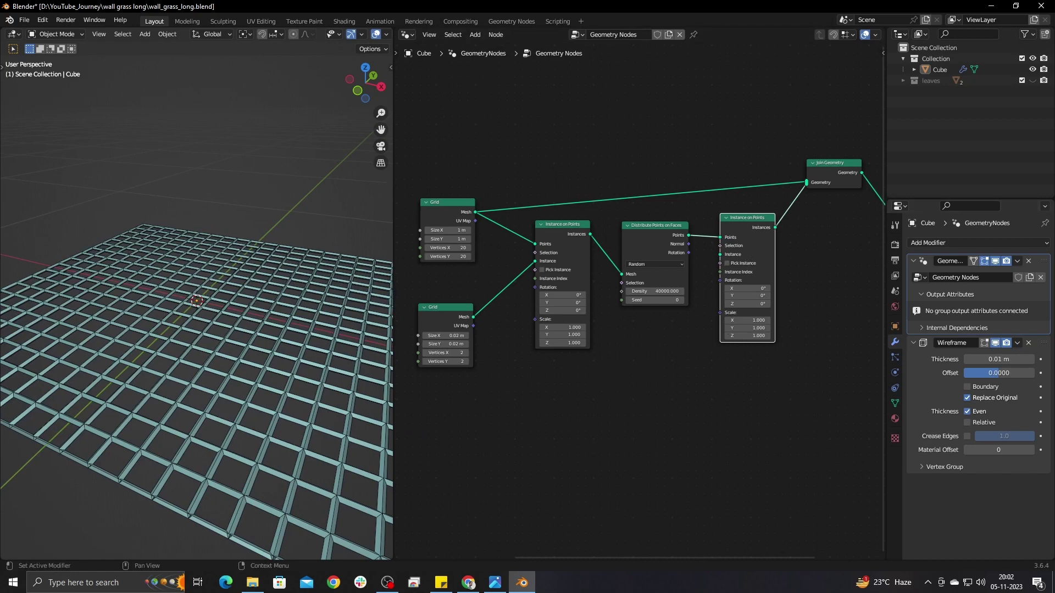
- Bring the leaves collection into the node tree as a Collection Info node and connect it to the second Instance on Points node's Instance input
drag(930, 81, 774, 328)
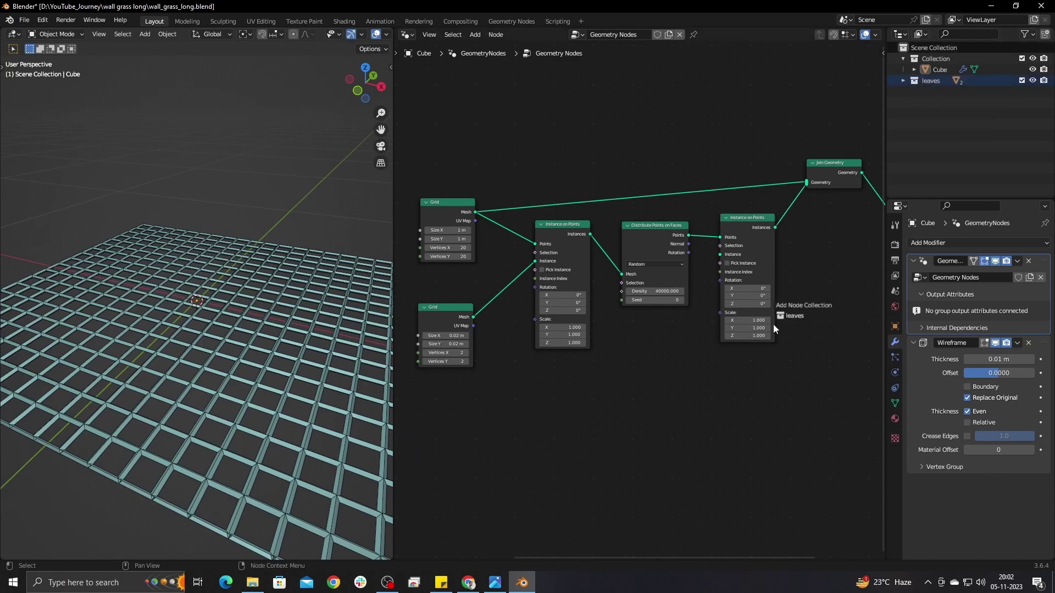
drag(637, 345, 721, 255)
middle_drag(301, 365, 174, 264)
- Enable Separate Children and Reset Children on the Collection Info node, and Pick Instance on the second Instance on Points node
click(648, 385)
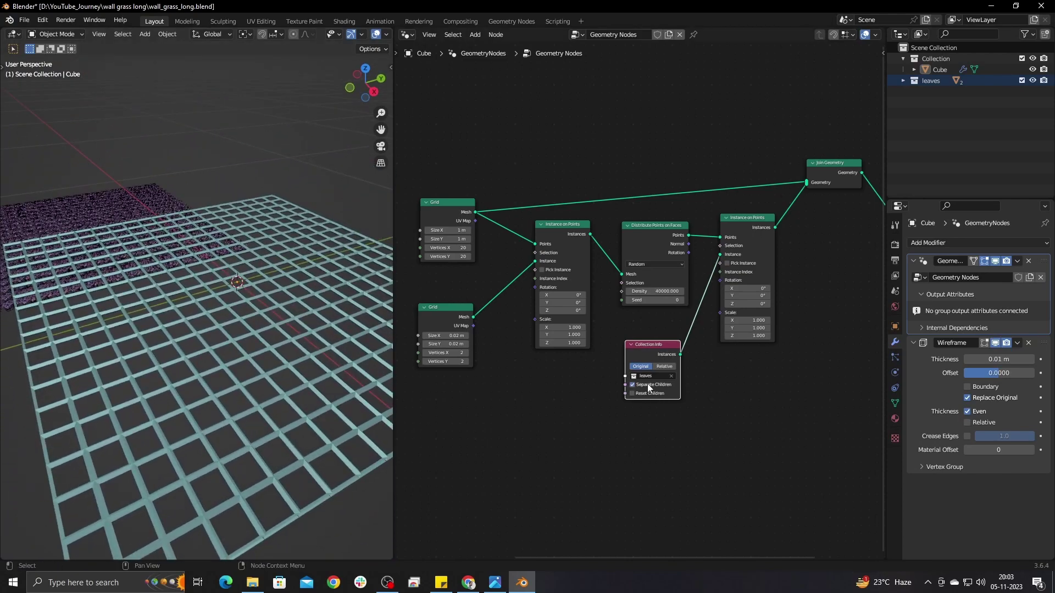
click(645, 394)
middle_drag(219, 393, 255, 394)
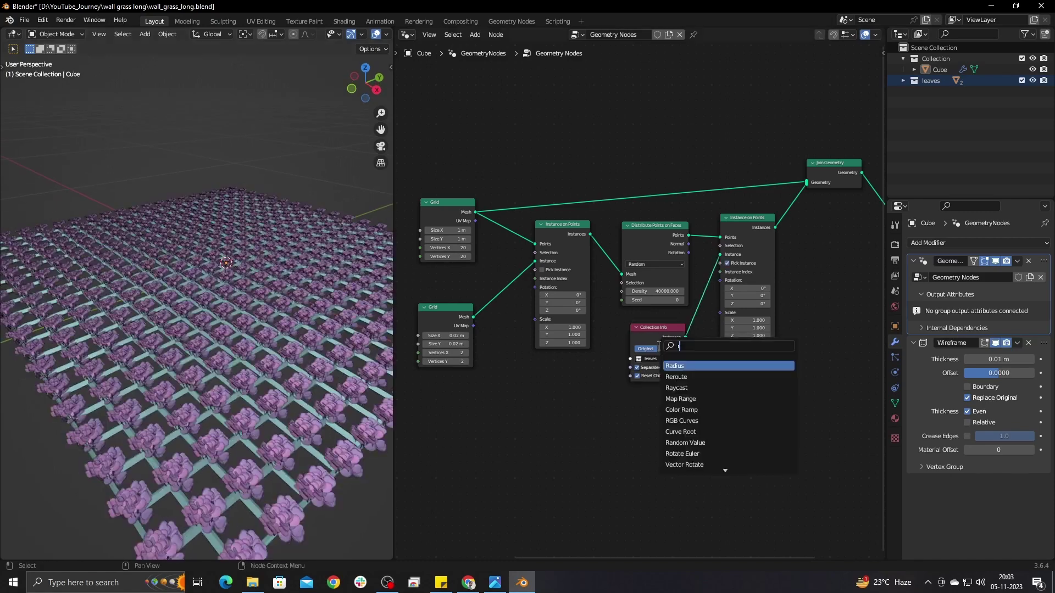
- Add a Random Value node below the Collection Info node and set its data type to Vector
text(ando)
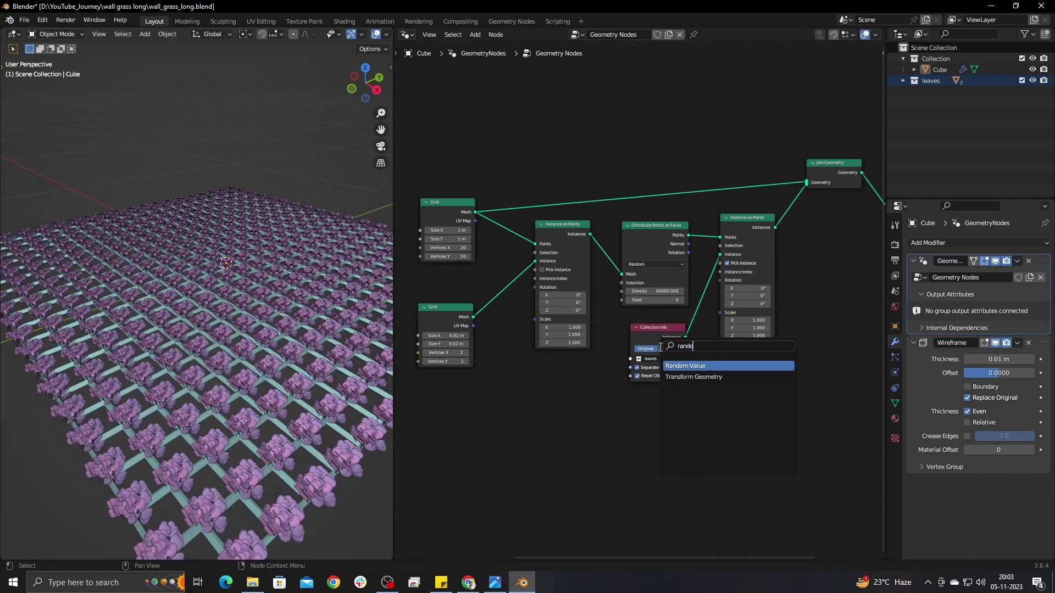
click(677, 365)
click(665, 435)
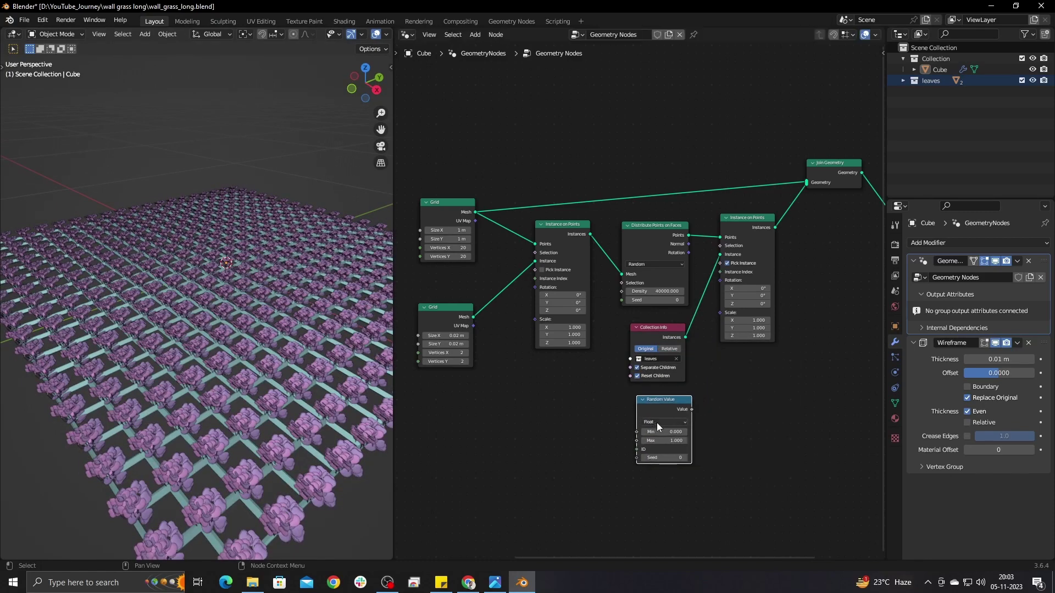
click(664, 422)
click(665, 449)
- Connect the Random Value to the second Instance on Points node's Rotation and set its Max vector to 0.5, 0.5, 31
drag(691, 409, 710, 354)
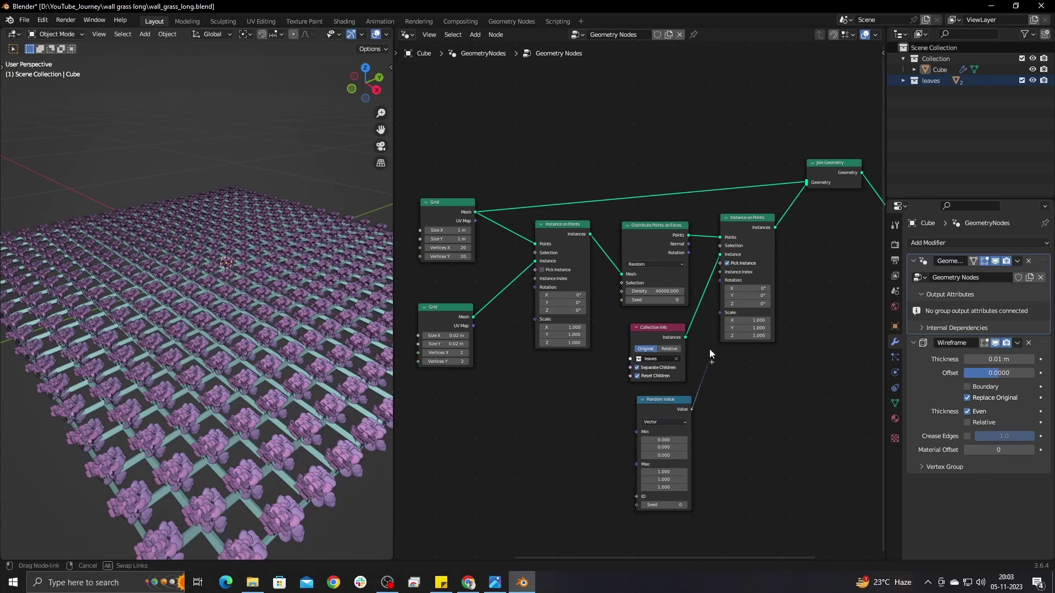
drag(716, 284, 720, 280)
click(667, 472)
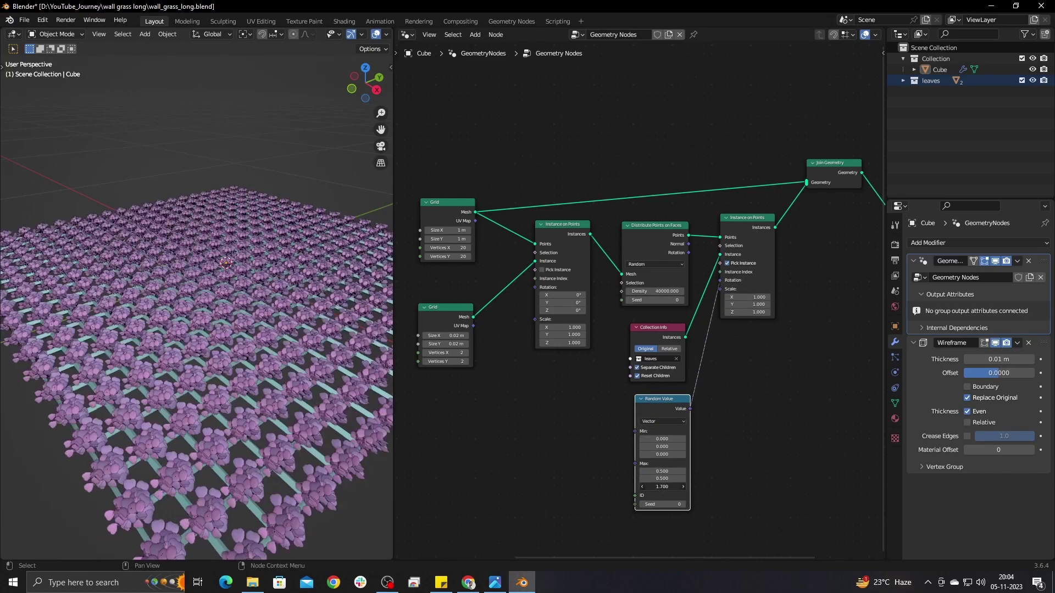
key(Return)
- Duplicate the Random Value node, set it to Float with Min 1 and Max 4, and connect it to the second Instance on Points node's Scale
middle_drag(668, 401, 643, 302)
key(shift+d)
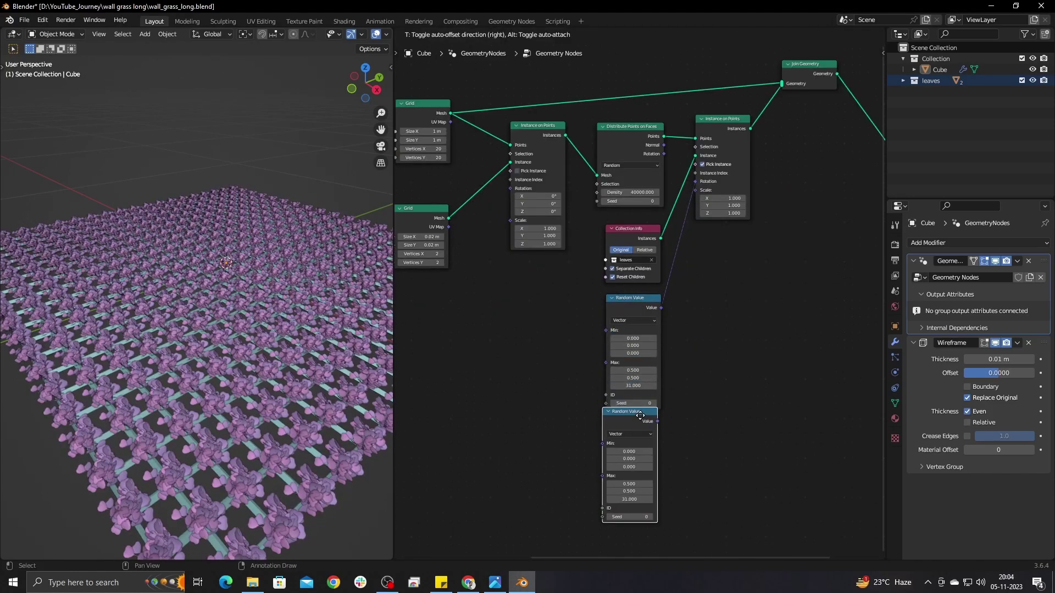
click(638, 433)
click(632, 441)
click(628, 449)
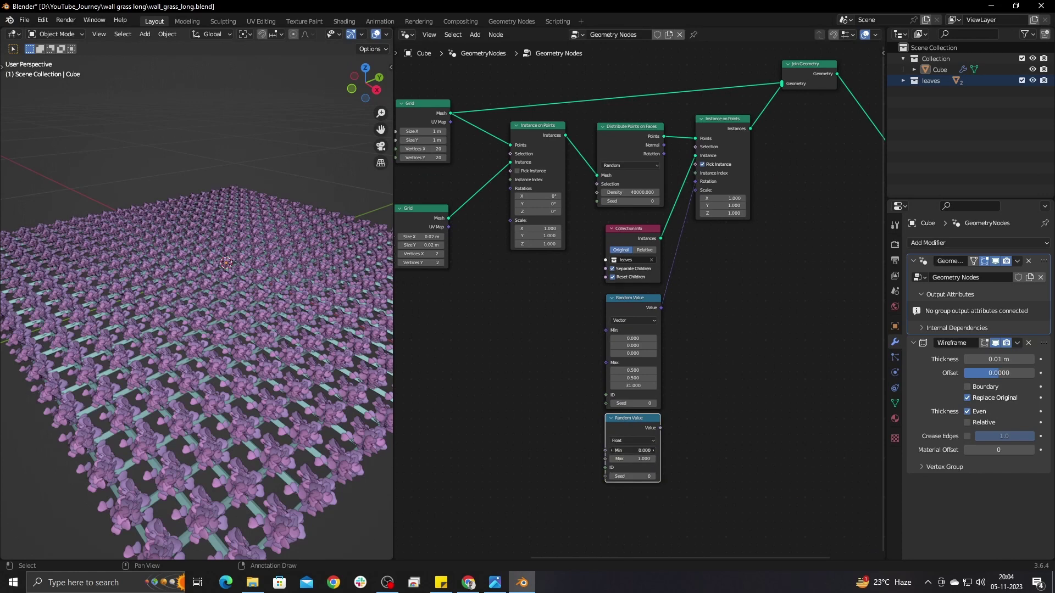
drag(660, 433, 696, 200)
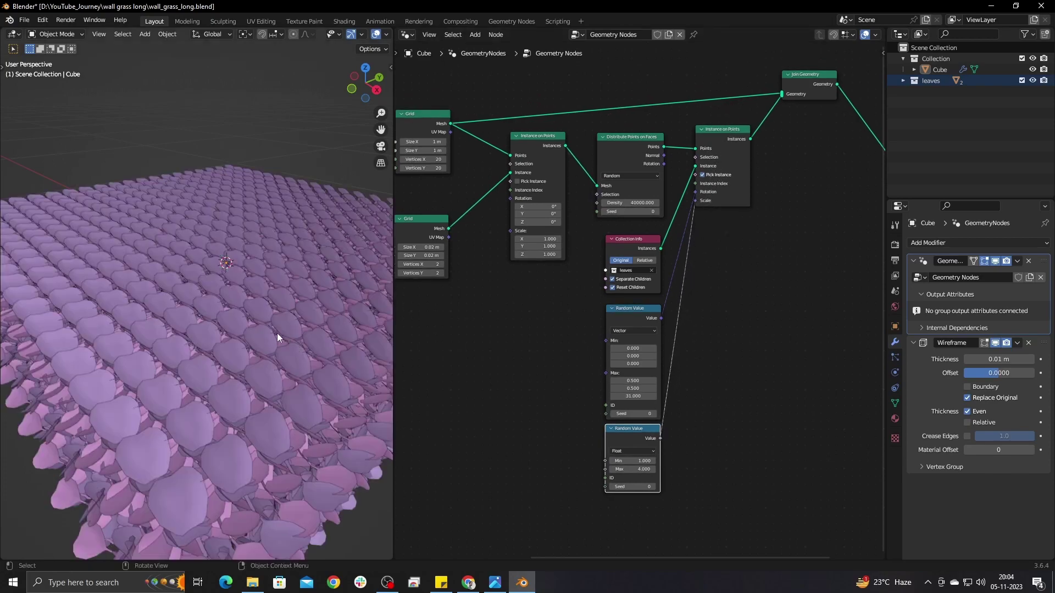
- Move the vector Random Value node below the Grid nodes and connect its Value also to the first Instance on Points node's Rotation
mouse_move(274, 331)
middle_down()
mouse_move(250, 351)
mouse_move(193, 351)
mouse_move(202, 305)
mouse_move(272, 290)
mouse_move(267, 324)
middle_up()
scroll(715, 357, down, 1)
drag(717, 358, 536, 368)
drag(643, 339, 744, 371)
drag(560, 372, 601, 305)
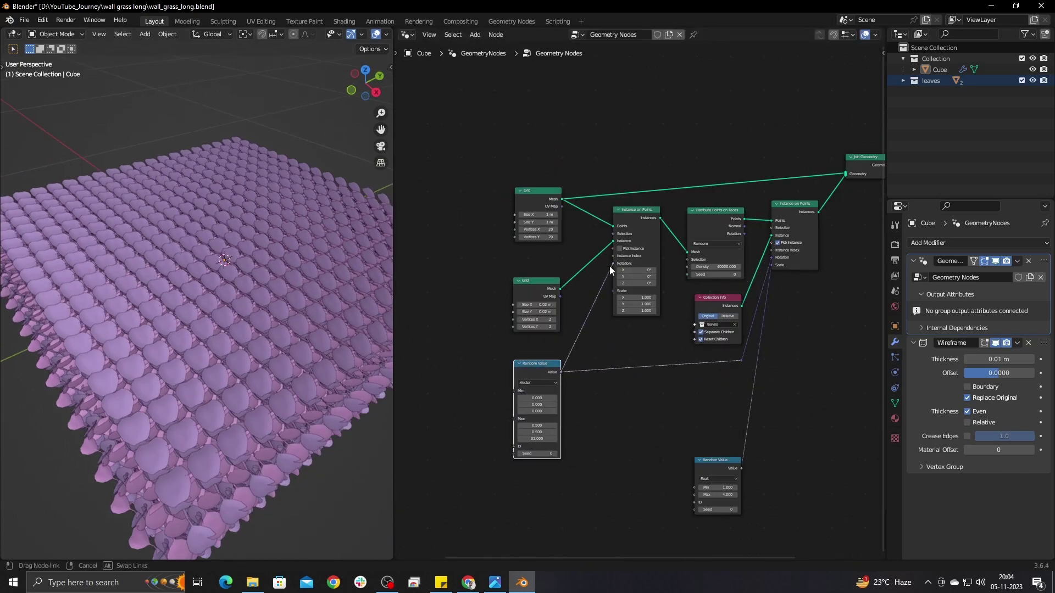
drag(609, 266, 609, 266)
middle_drag(282, 342, 238, 309)
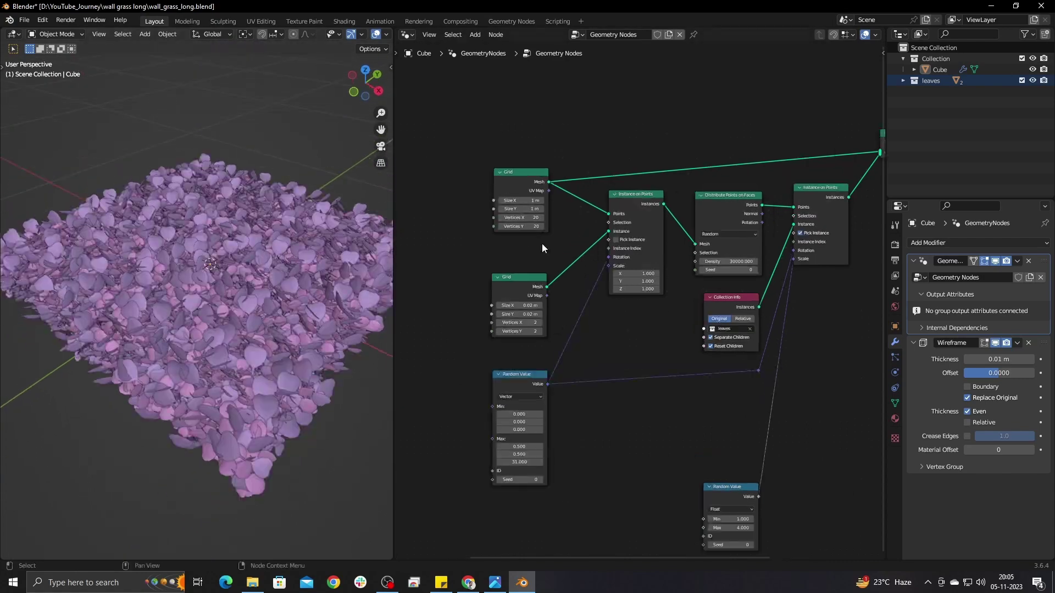
- Try stretching the upper Grid node's Size X to about 2.9 m, and undo the resizing
scroll(542, 243, up, 1)
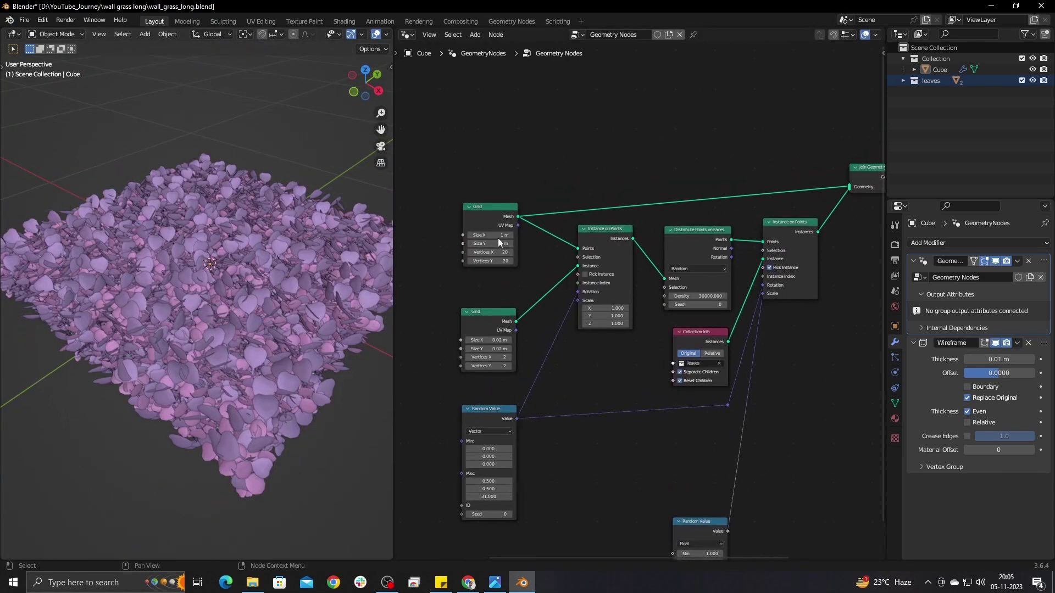
scroll(345, 262, up, 3)
scroll(345, 262, down, 2)
drag(394, 214, 471, 219)
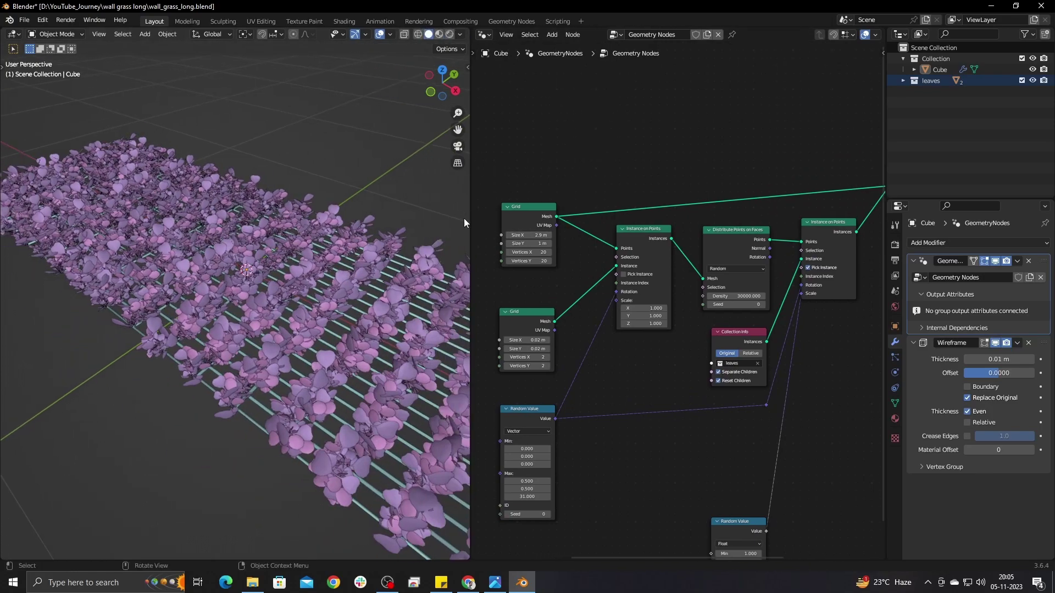
scroll(466, 221, down, 1)
key(ctrl+z)
- Set both Size X and Size Y of the upper Grid node to 1 m
mouse_move(531, 235)
mouse_down()
mouse_move(561, 236)
mouse_move(525, 243)
mouse_up()
text(1)
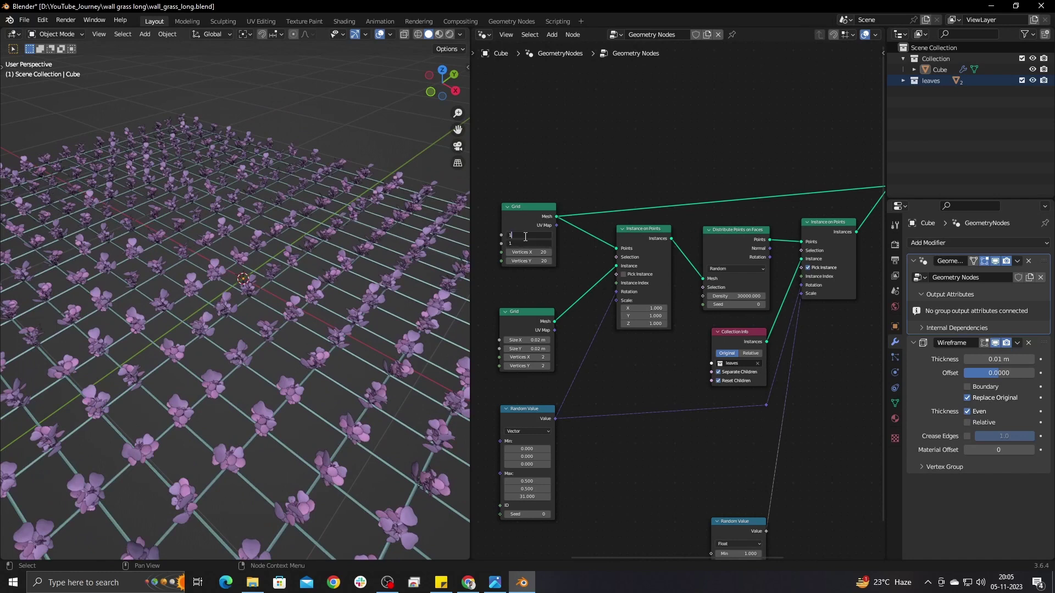
key(Return)
- Move the Group Input node near the upper Grid node and expose the Grid's Size X and Size Y as group inputs
middle_drag(524, 183, 648, 193)
scroll(646, 202, down, 3)
drag(492, 345, 505, 244)
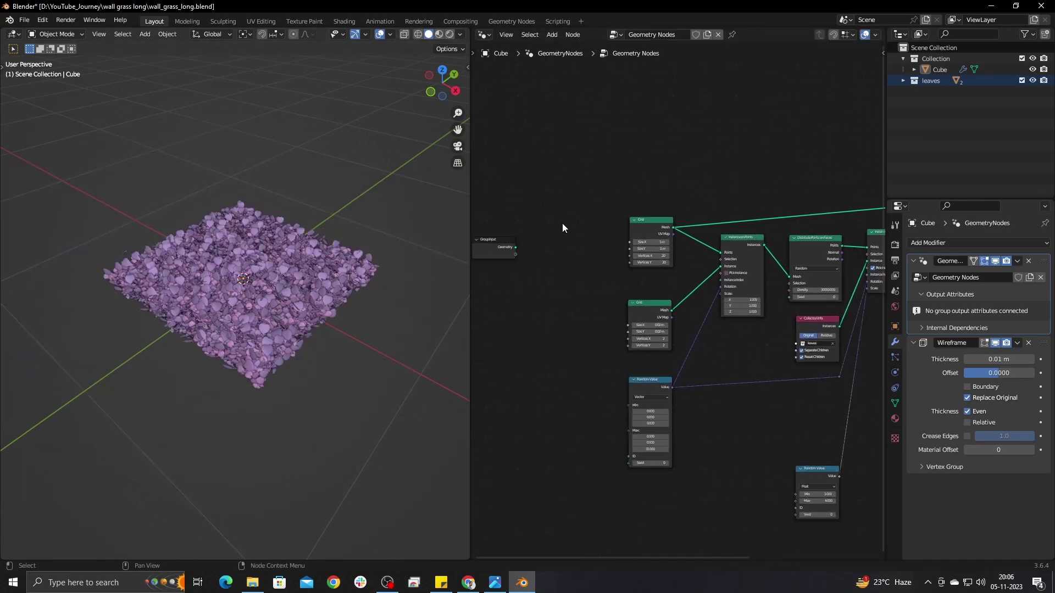
key(shift+a)
key(Escape)
mouse_move(514, 254)
mouse_down()
mouse_move(630, 243)
mouse_move(516, 263)
mouse_up()
- Set the Geometry Nodes modifier's exposed Size X and Size Y to 1 m
mouse_move(989, 292)
mouse_down()
mouse_move(1030, 306)
mouse_move(997, 306)
mouse_move(1044, 292)
mouse_move(1044, 305)
mouse_move(983, 305)
mouse_up()
text(1)
key(Return)
- Add a Math node between the Group Input and the upper Grid node and set its operation to Multiply
click(547, 205)
key(shift+a)
text(sadd)
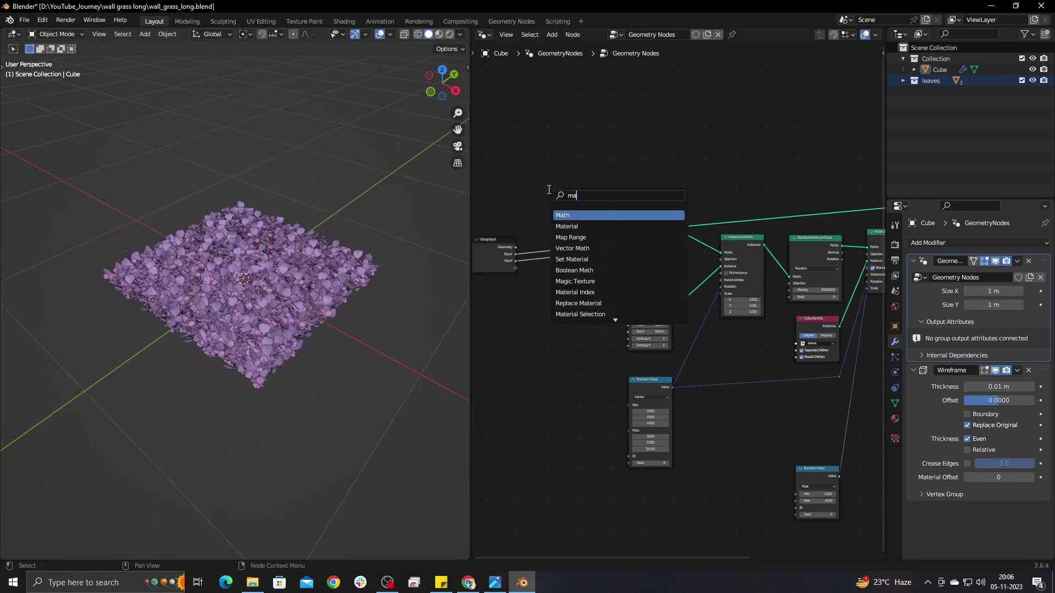
key(Return)
click(567, 212)
scroll(569, 215, up, 3)
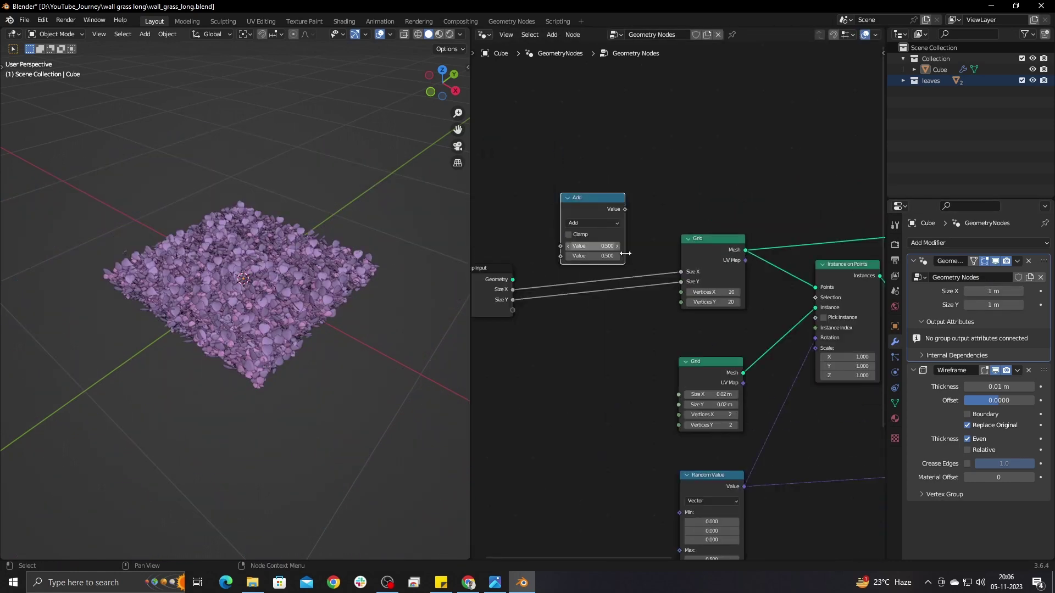
click(665, 263)
click(667, 286)
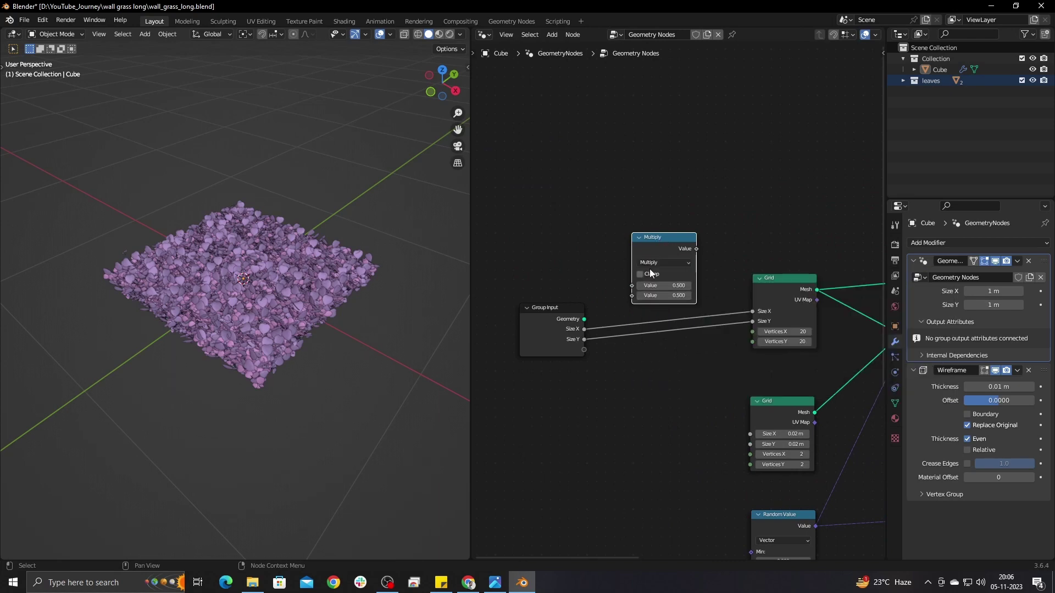
- Connect Group Input's Size X through the Multiply node to the upper Grid's Vertices X, and set the multiplier to 18.7
drag(541, 317, 529, 298)
drag(680, 242, 675, 359)
drag(691, 366, 693, 365)
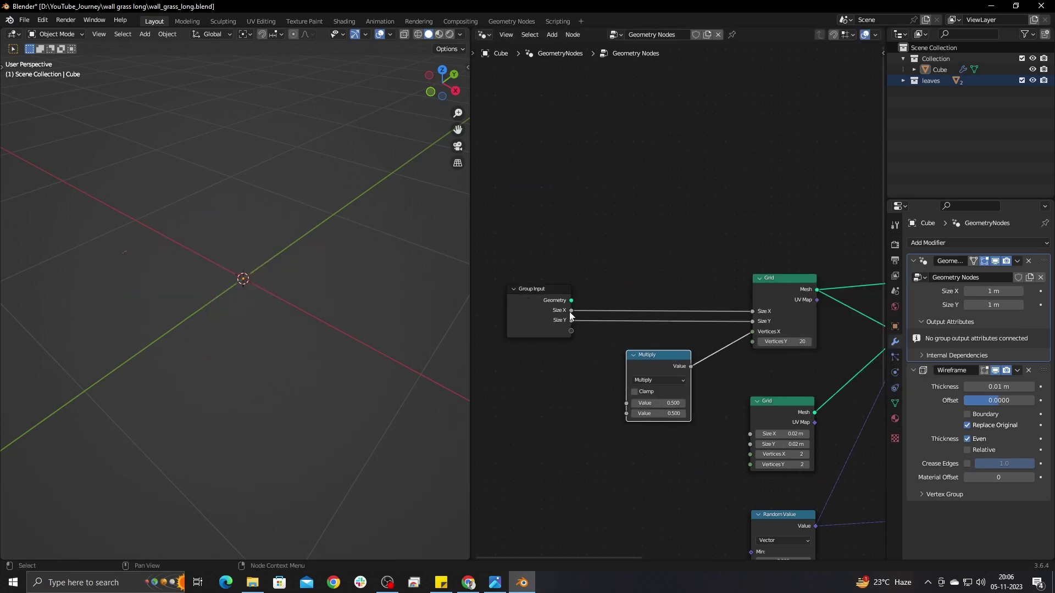
drag(570, 310, 725, 413)
middle_drag(395, 340, 351, 331)
- Duplicate the Multiply node below the first and use it to drive the upper Grid's Vertices Y from Group Input's Size Y
drag(659, 356, 662, 343)
key(shift+d)
click(663, 430)
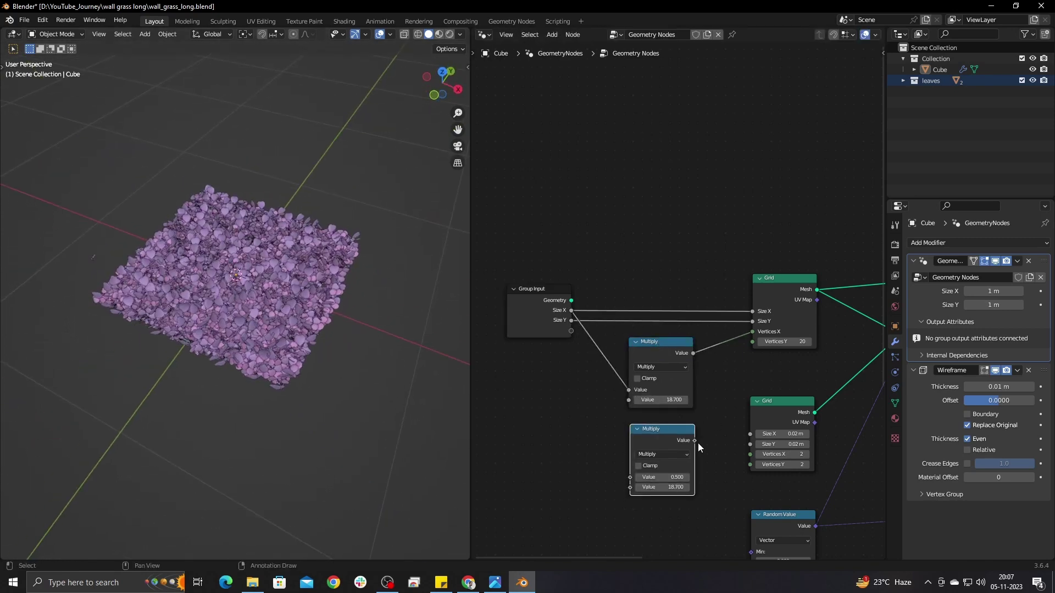
drag(694, 441, 752, 342)
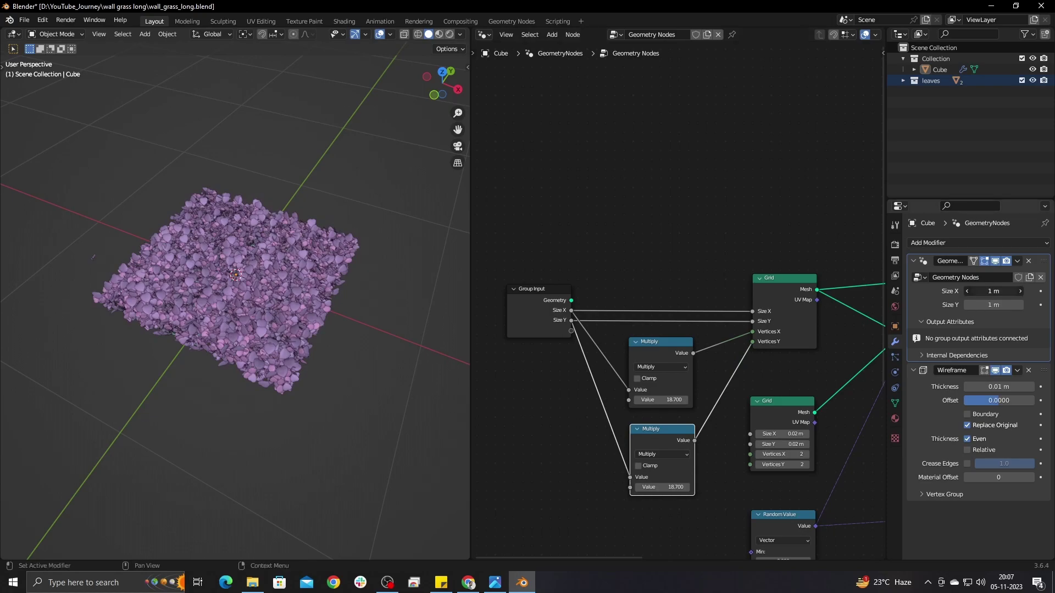
- Enlarge the panel to Size X 1.58 m and Size Y 1.36 m through the modifier's exposed inputs
mouse_move(981, 291)
mouse_down()
mouse_move(1028, 292)
mouse_move(998, 291)
mouse_move(998, 305)
mouse_move(1014, 305)
mouse_move(984, 305)
mouse_up()
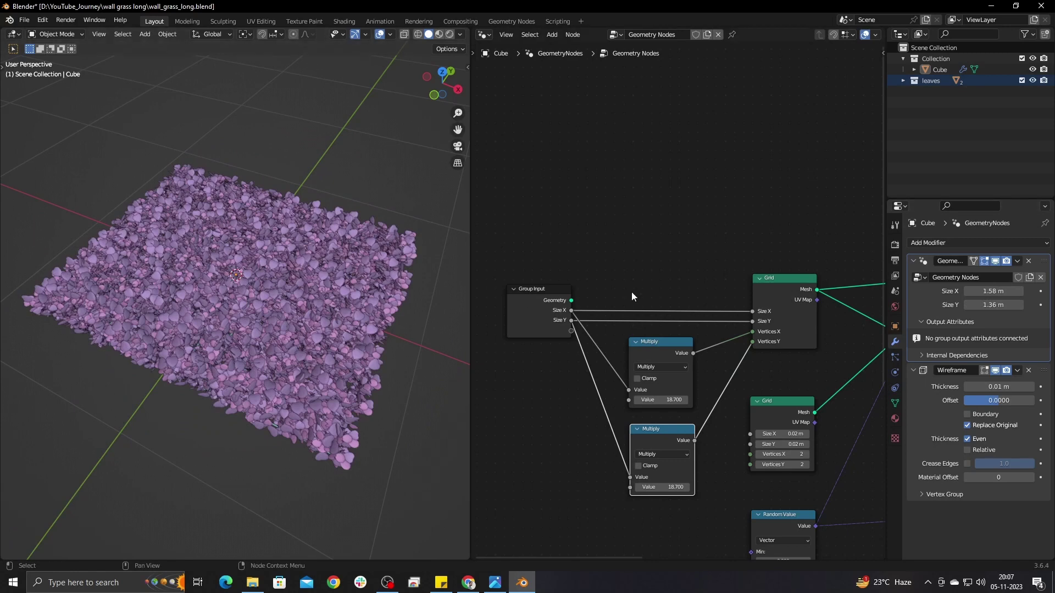